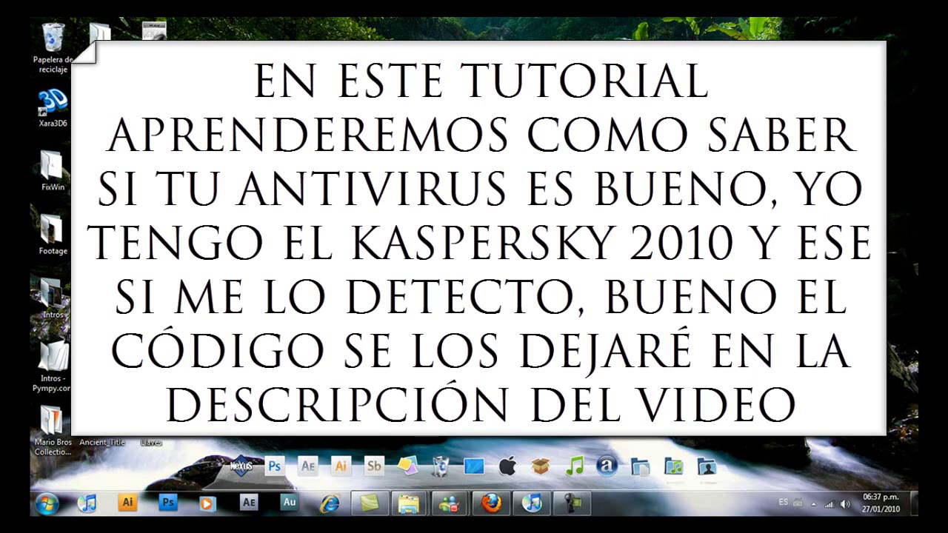
# Bring up the Start menu program list and dismiss it again.
pyautogui.press('super')
pyautogui.press('Escape')
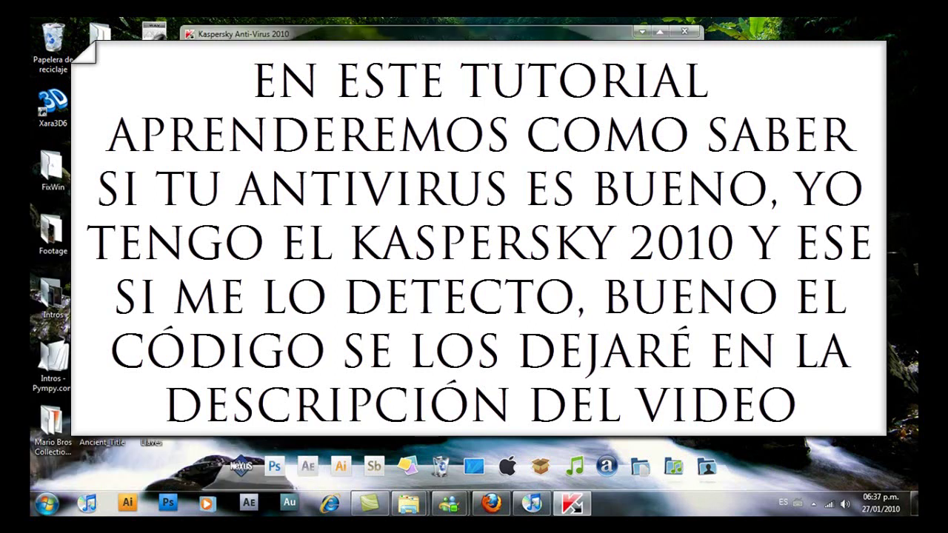
# Browse Kaspersky's protection status panels, dismiss the Messenger notification, and close the antivirus window.
pyautogui.moveTo(363, 36); pyautogui.dragTo(392, 37)
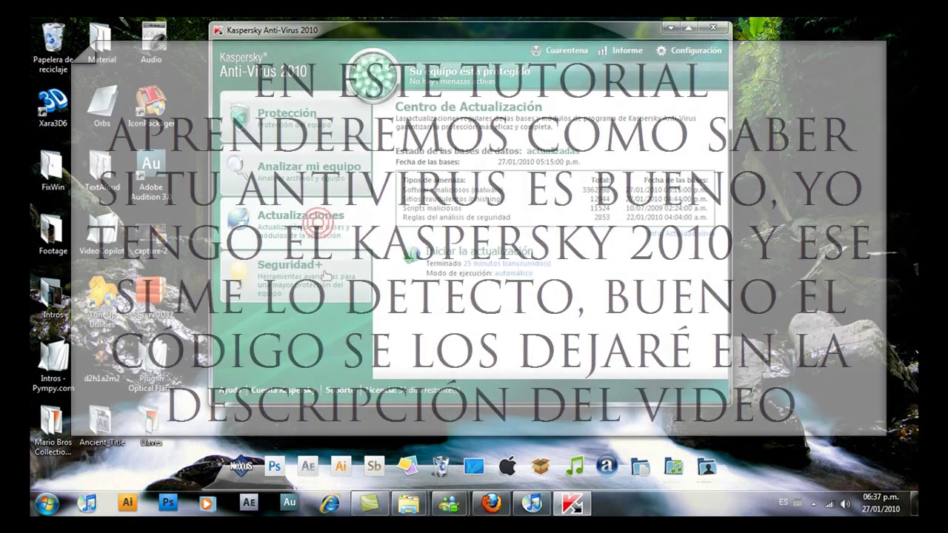
pyautogui.click(328, 271)
pyautogui.click(326, 111)
pyautogui.click(892, 418)
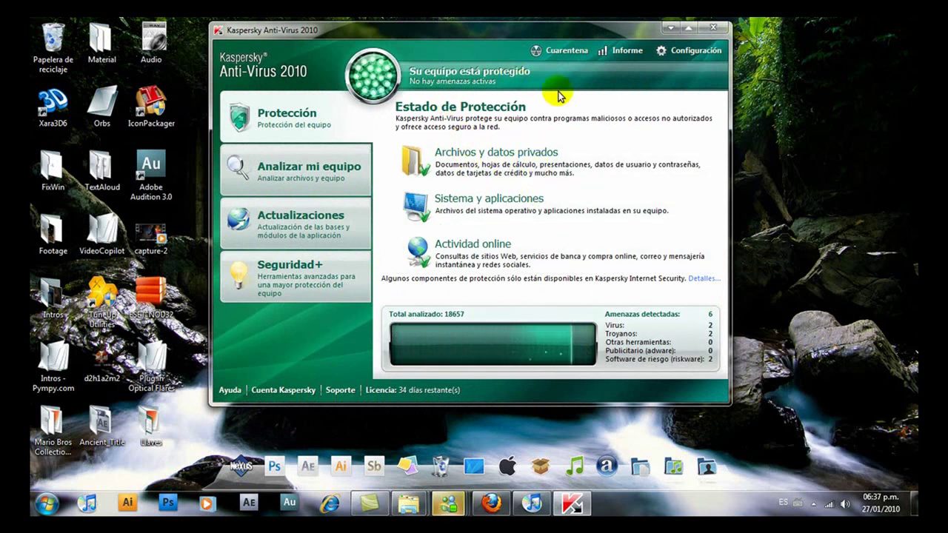
pyautogui.moveTo(613, 86); pyautogui.dragTo(558, 90)
pyautogui.click(664, 34)
# Reveal the hidden tray icons, then open and dismiss Kaspersky's quick-options menu.
pyautogui.click(813, 505)
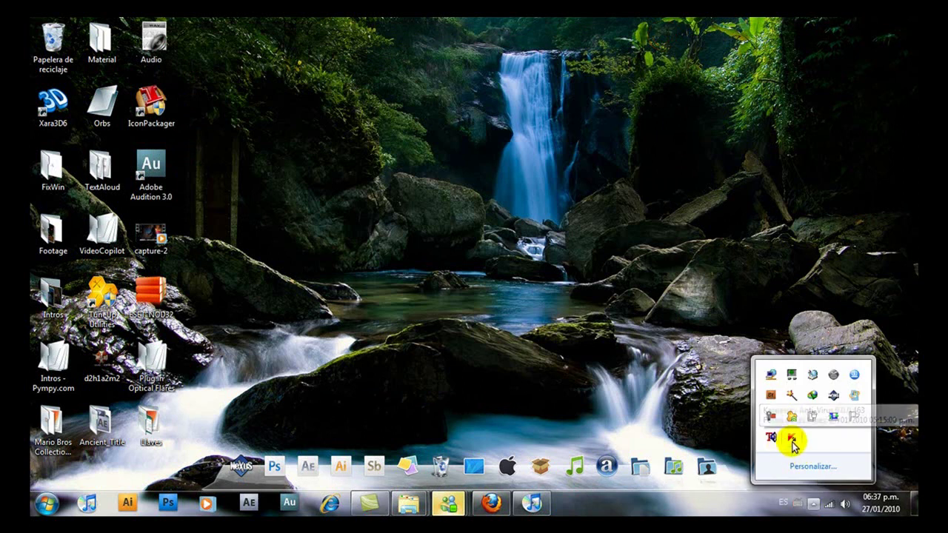
pyautogui.rightClick(792, 442)
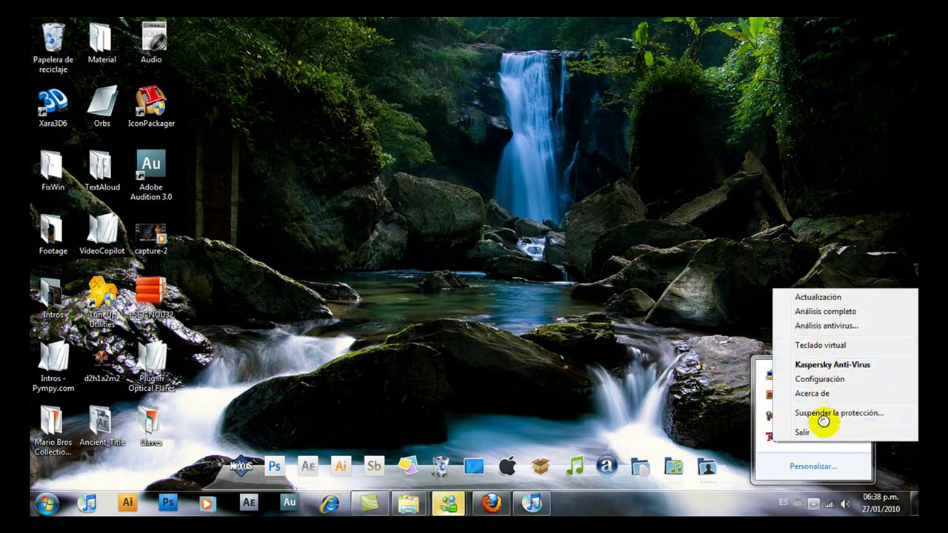
pyautogui.click(791, 222)
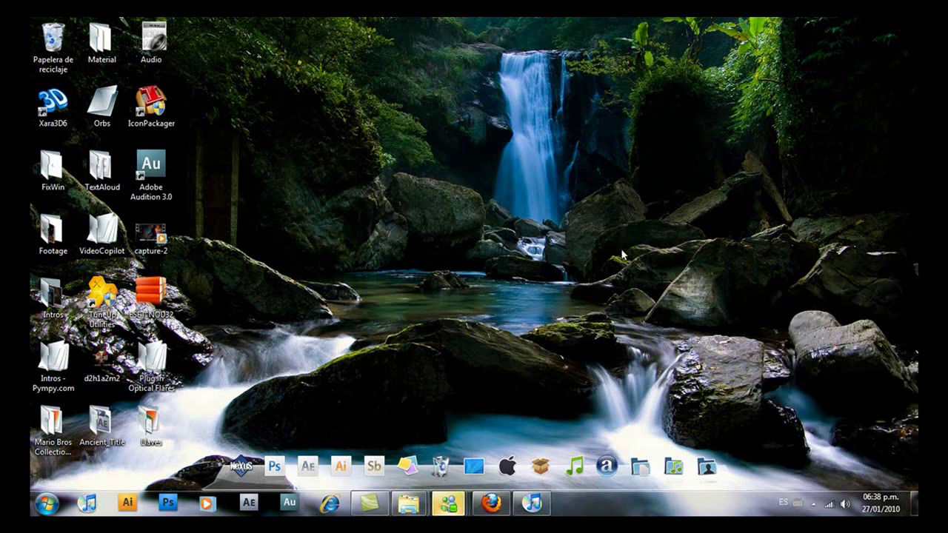
# Start a new Notepad note and paste the EICAR test string into it.
pyautogui.click(46, 505)
pyautogui.click(101, 197)
pyautogui.moveTo(391, 187); pyautogui.dragTo(419, 172)
pyautogui.rightClick(398, 241)
pyautogui.click(438, 296)
pyautogui.hotkey('ctrl', 'a')
pyautogui.click(474, 332)
pyautogui.hotkey('ctrl', 'a')
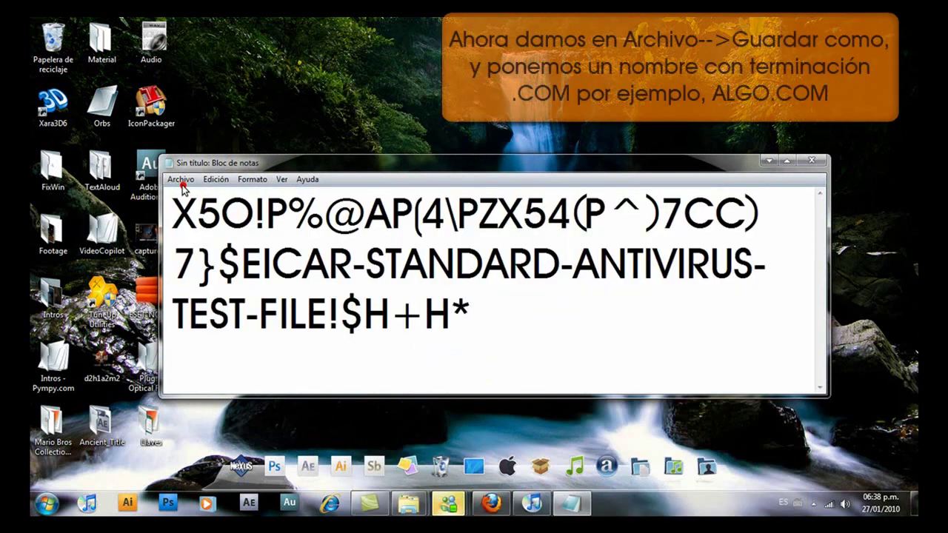
# Open Archivo > Guardar como and select the default file name for replacement.
pyautogui.click(180, 180)
pyautogui.click(207, 239)
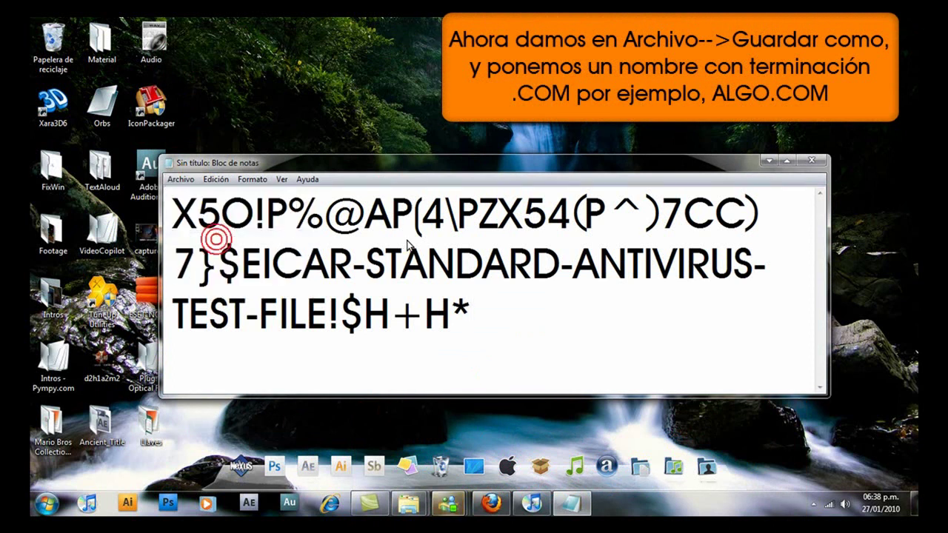
pyautogui.click(296, 363)
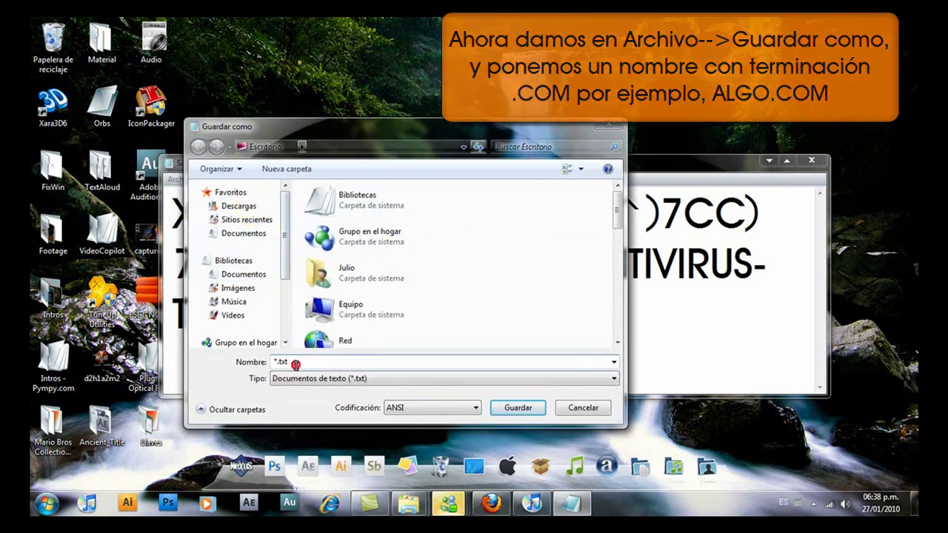
pyautogui.doubleClick(295, 362)
pyautogui.write('jajaja.com')
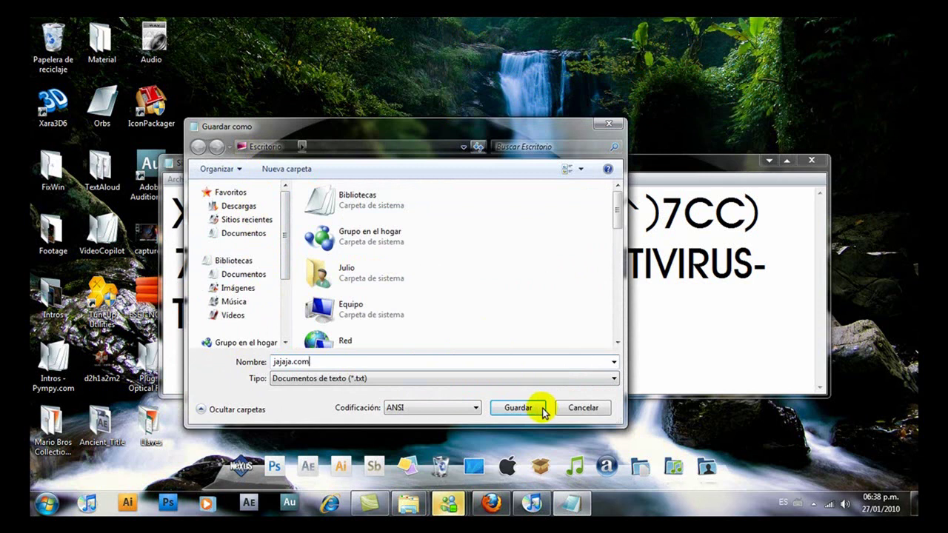
# Save the note as jajaja.com and select the new file on the desktop.
pyautogui.click(518, 408)
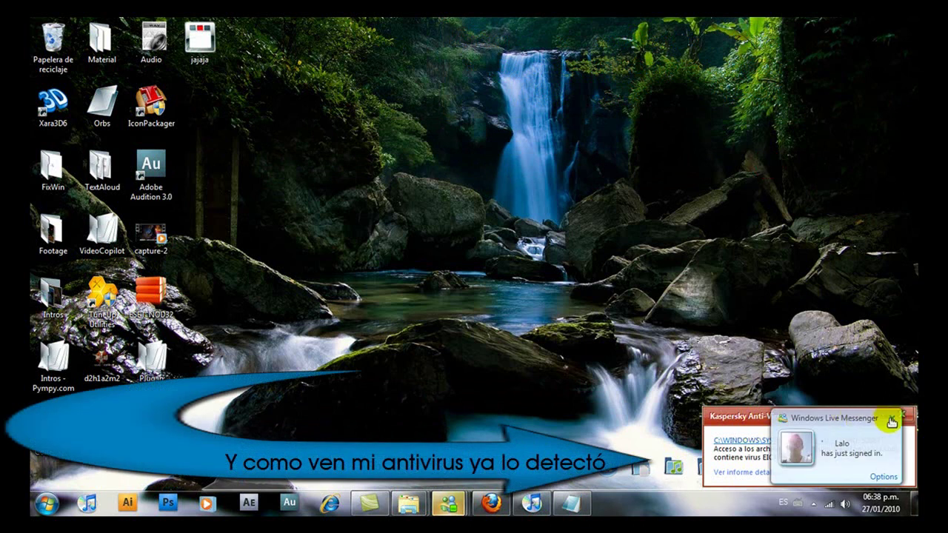
pyautogui.click(892, 418)
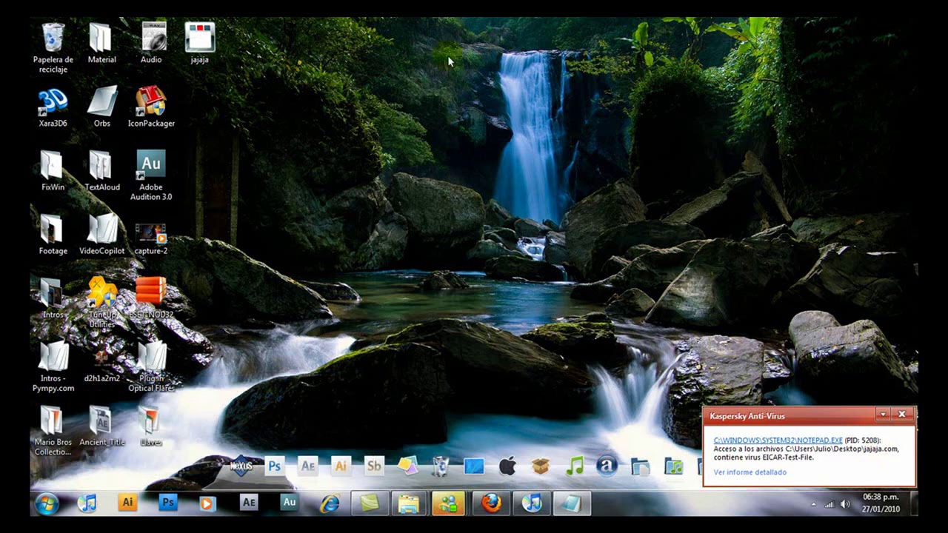
pyautogui.click(207, 33)
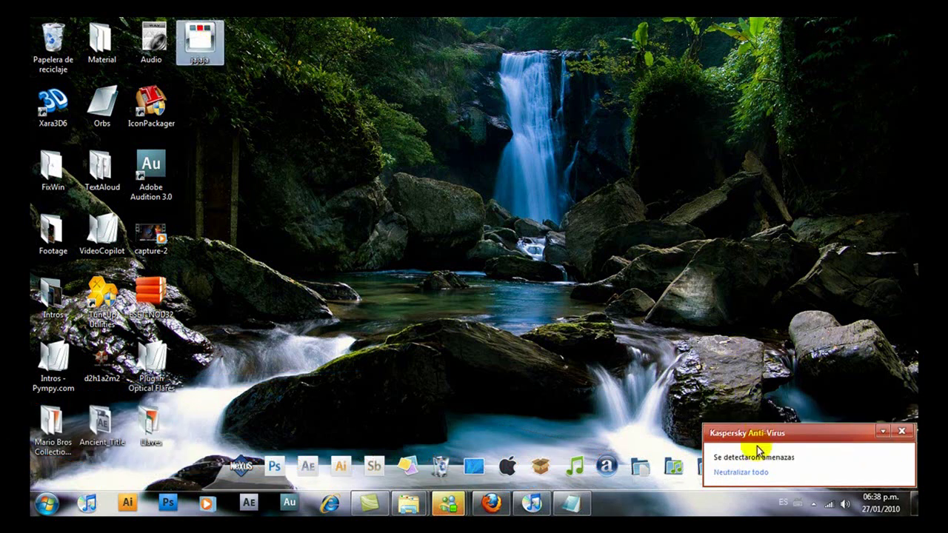
# Open Kaspersky's EICAR-Test-File threat alarm and close it.
pyautogui.click(795, 458)
pyautogui.click(730, 472)
pyautogui.click(748, 420)
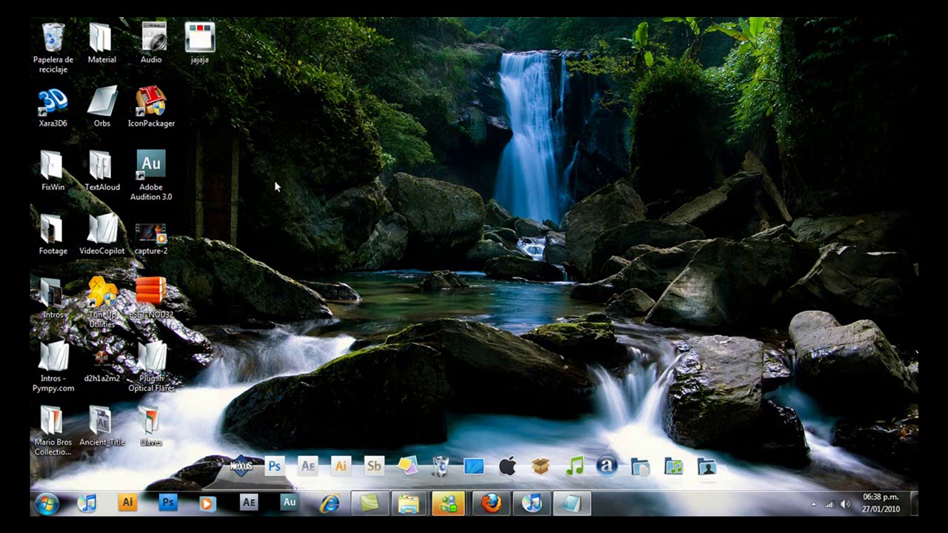
# Overwrite the EICAR string with a note that the antivirus detected the code.
pyautogui.hotkey('ctrl', 'a')
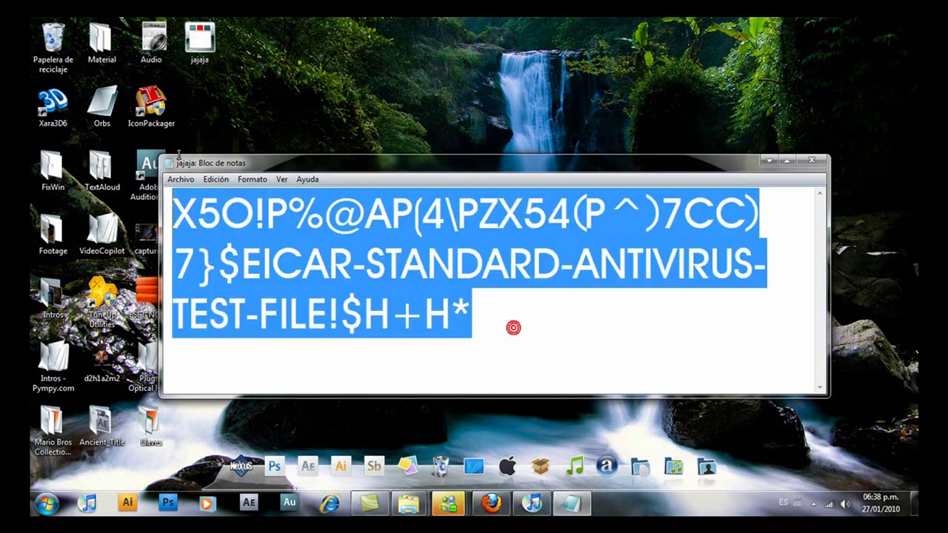
pyautogui.write('Como ven el código si me lo detecto')
pyautogui.press('BackSpace')
pyautogui.write('mi a')
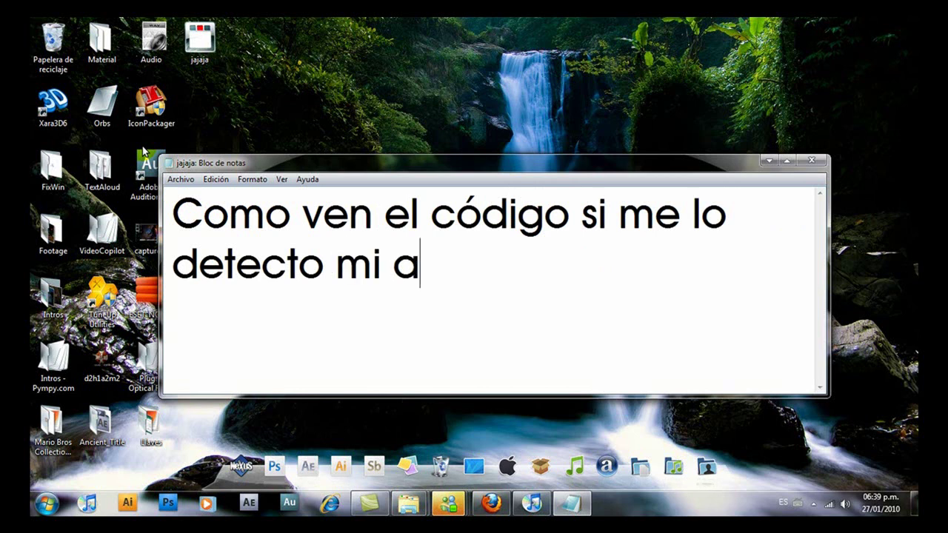
pyautogui.write('ntiviruz :D bueno el código se los dejaré en la descripción y bueno pues EL C')
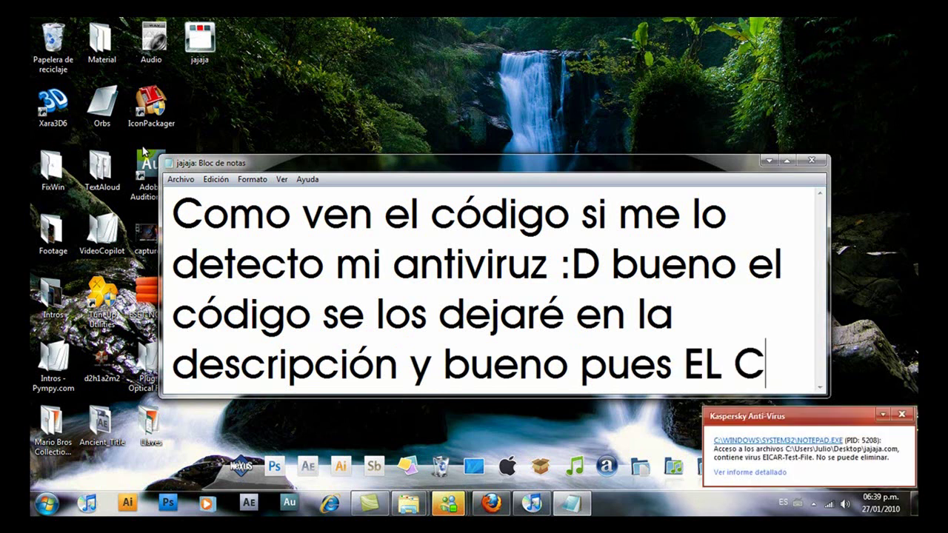
pyautogui.write('ÓDIGO LO DEJA')
# Type the no-spaces pasting instructions, then replace everything with 'No se asusten si tu antivirus lo detecta'.
pyautogui.press('BackSpace')
pyautogui.press('BackSpace')
pyautogui.press('BackSpace')
pyautogui.press('BackSpace')
pyautogui.write('DEBEN DE PEGAR T')
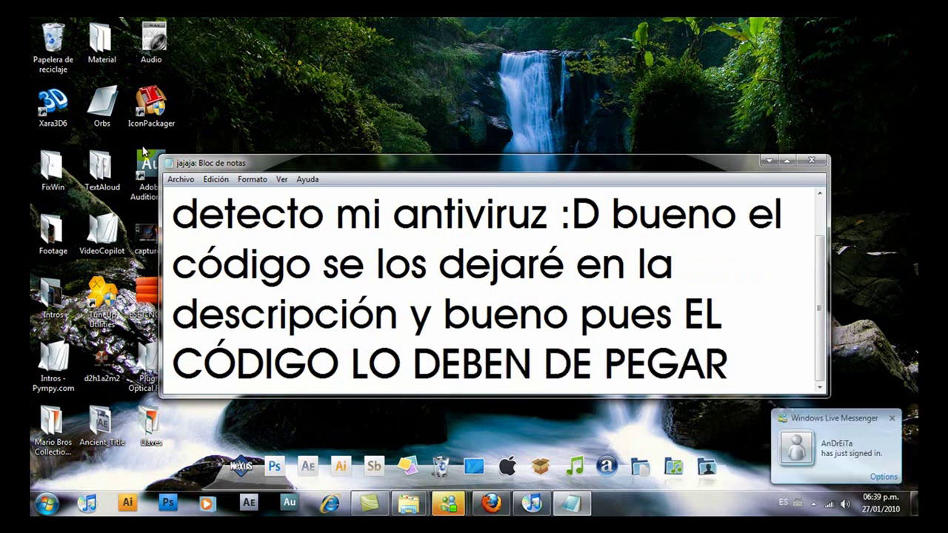
pyautogui.write('AL Y OM')
pyautogui.press('BackSpace')
pyautogui.press('BackSpace')
pyautogui.write('COMO SE LOS DEJO, SIN ESPACIOS NI NADA!')
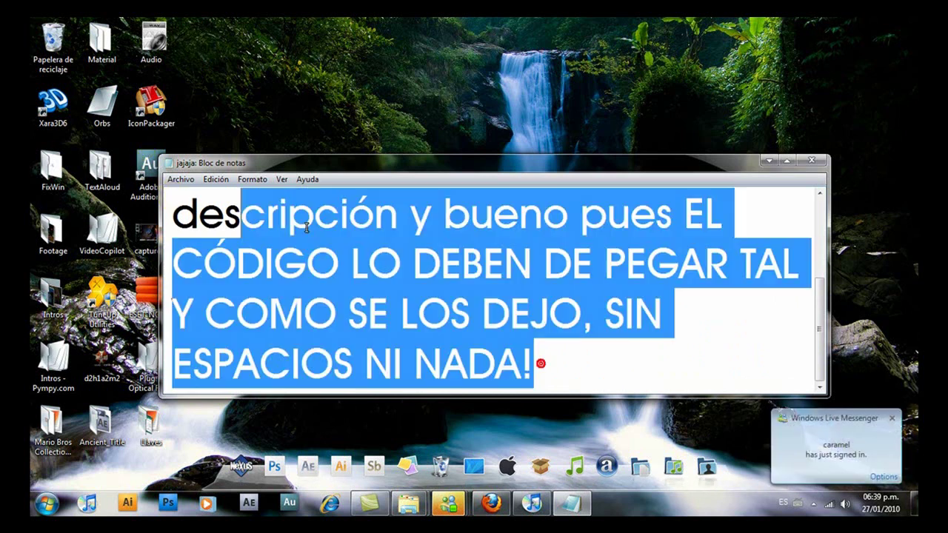
pyautogui.hotkey('ctrl', 'e')
pyautogui.write('No se asusten si tu antiviry')
pyautogui.press('BackSpace')
pyautogui.write('us l')
pyautogui.write('dete')
pyautogui.write('a eso es que si')
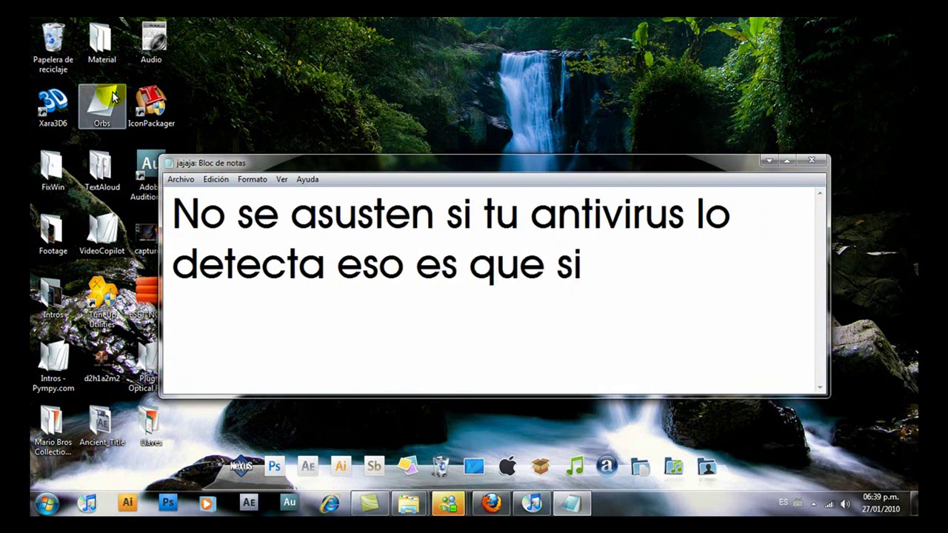
pyautogui.press('BackSpace')
pyautogui.press('BackSpace')
pyautogui.write('tu ant')
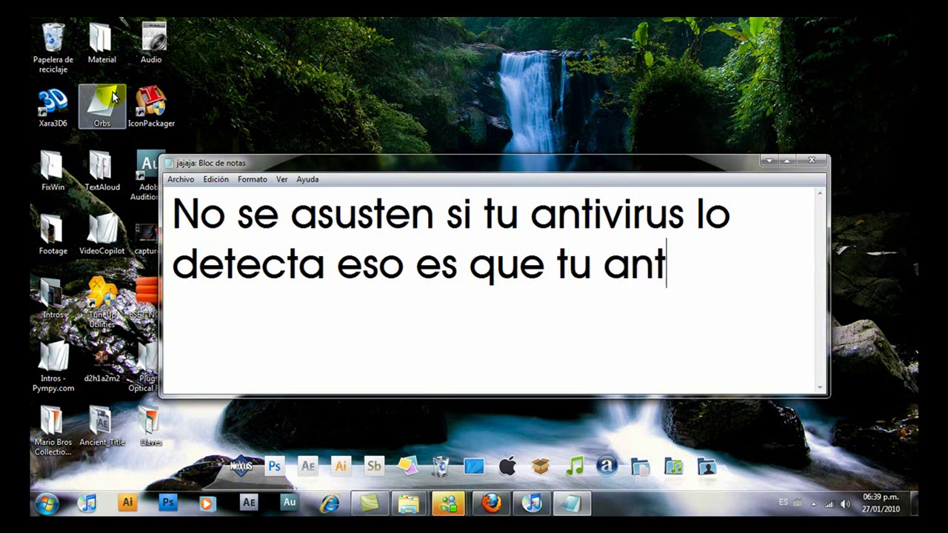
pyautogui.write('iviru')
pyautogui.write('s es bueno!!!')
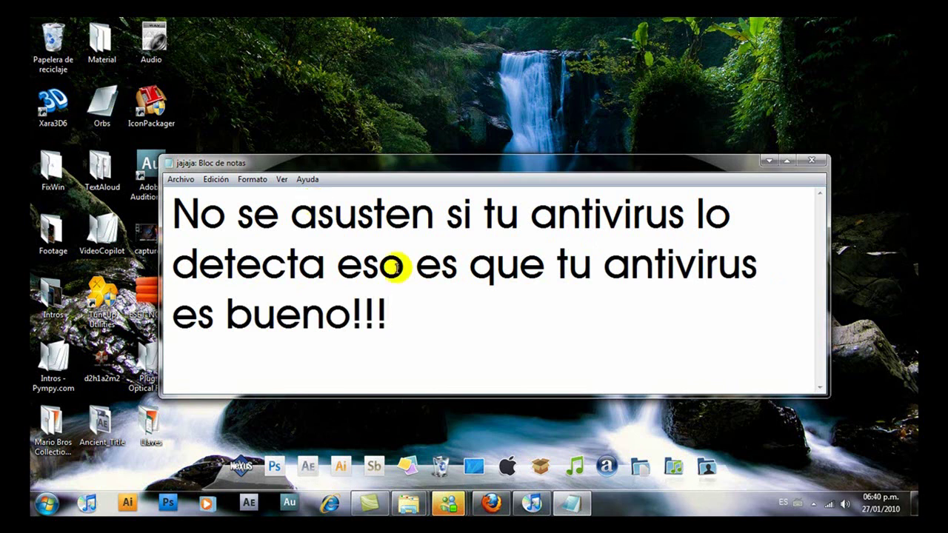
# Replace the finished good-antivirus sentence with the farewell 'Asta la próxima!!!!!!!!!!'.
pyautogui.hotkey('ctrl', 'a')
pyautogui.write('As')
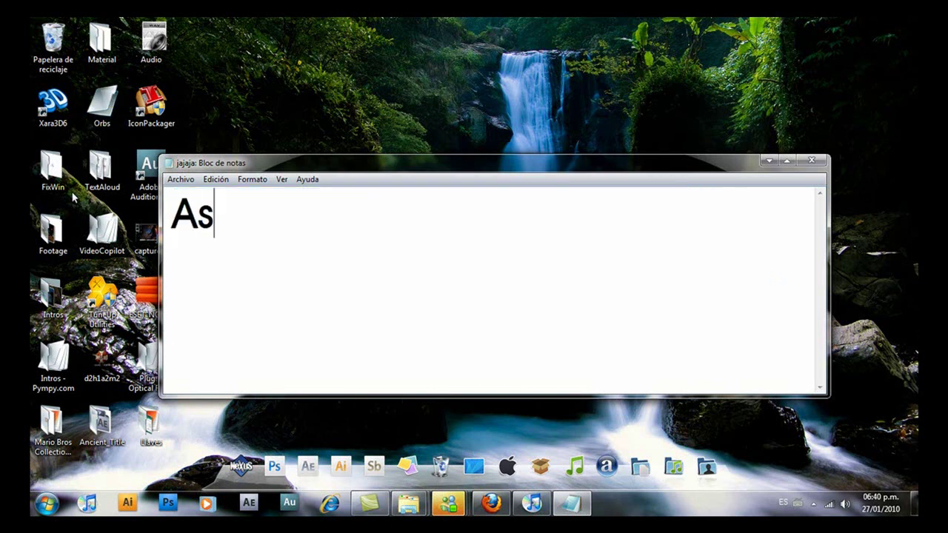
pyautogui.write('ta la próxima!!!')
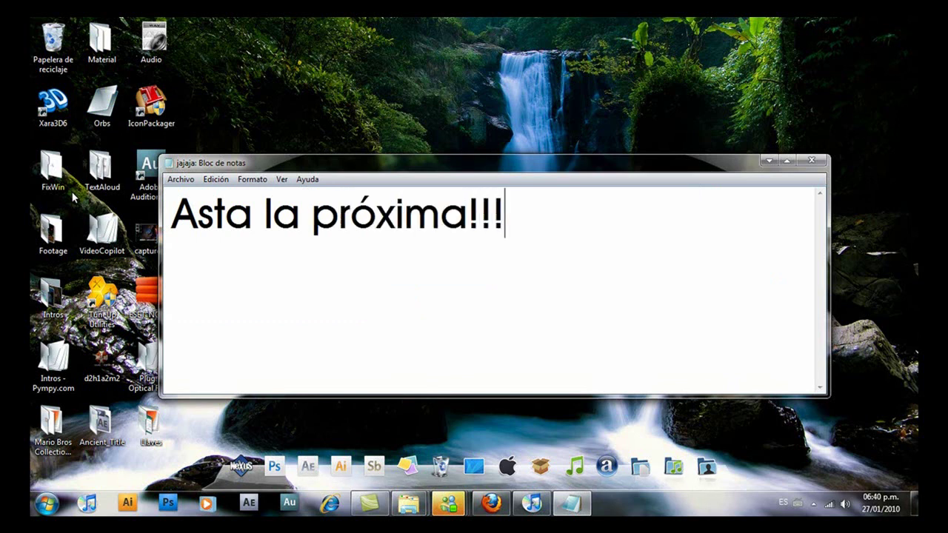
pyautogui.write('!!!!!')
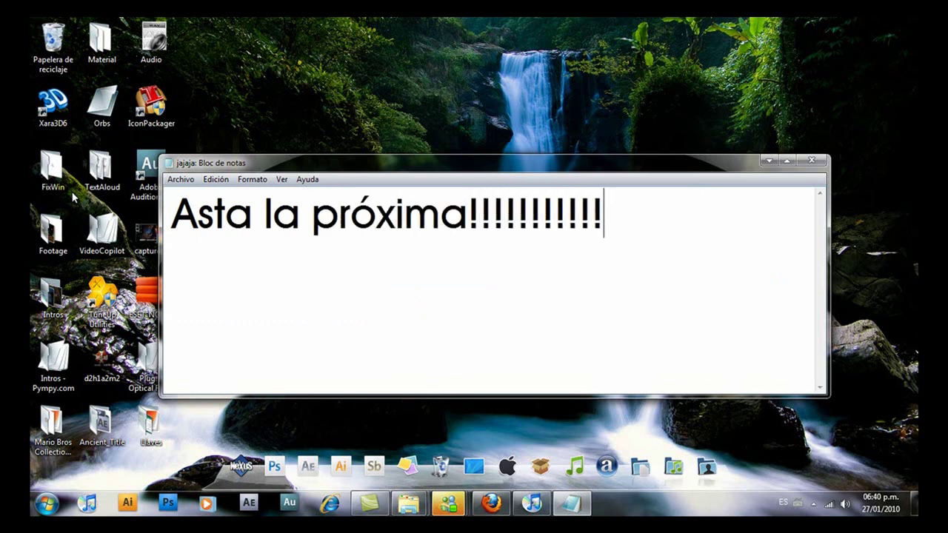